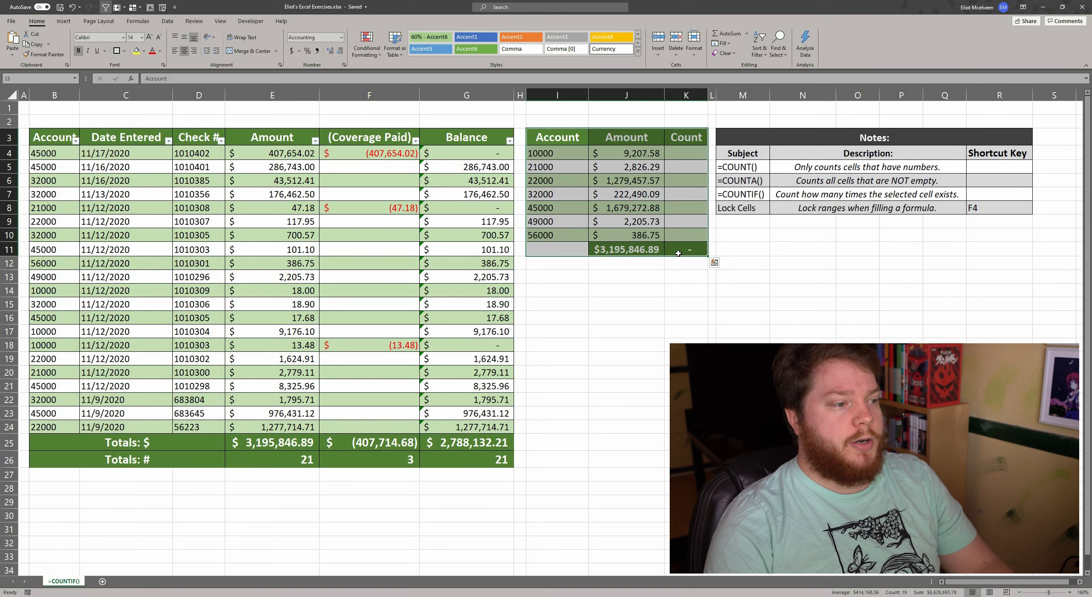
Step: Start a COUNTIF formula in the first cell of the summary table's Count column, K4
left_click(680, 152)
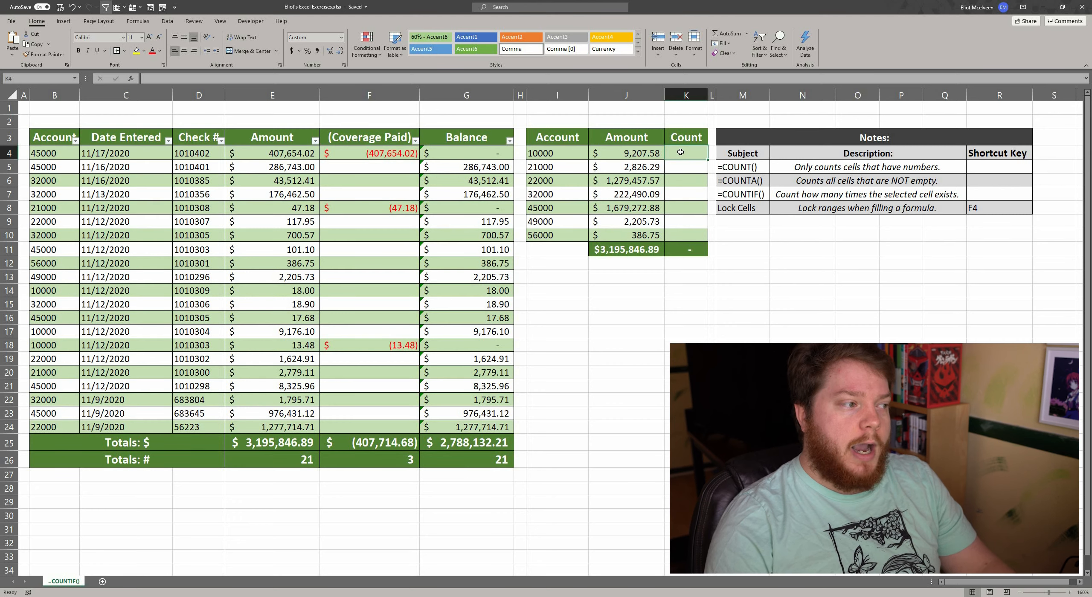
left_click(64, 159)
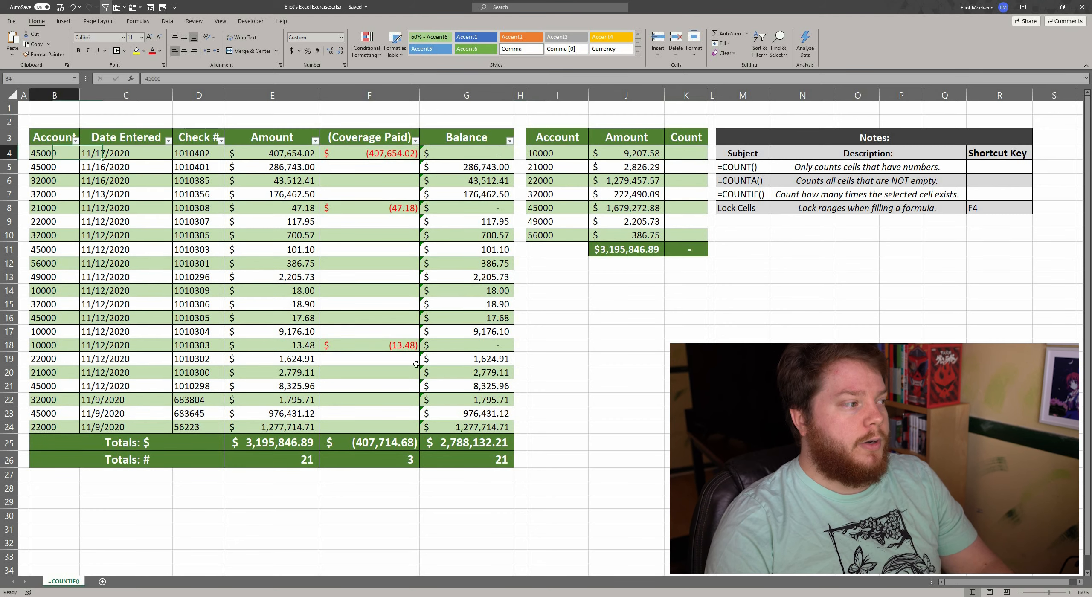
key("ctrl+a")
left_click(678, 154)
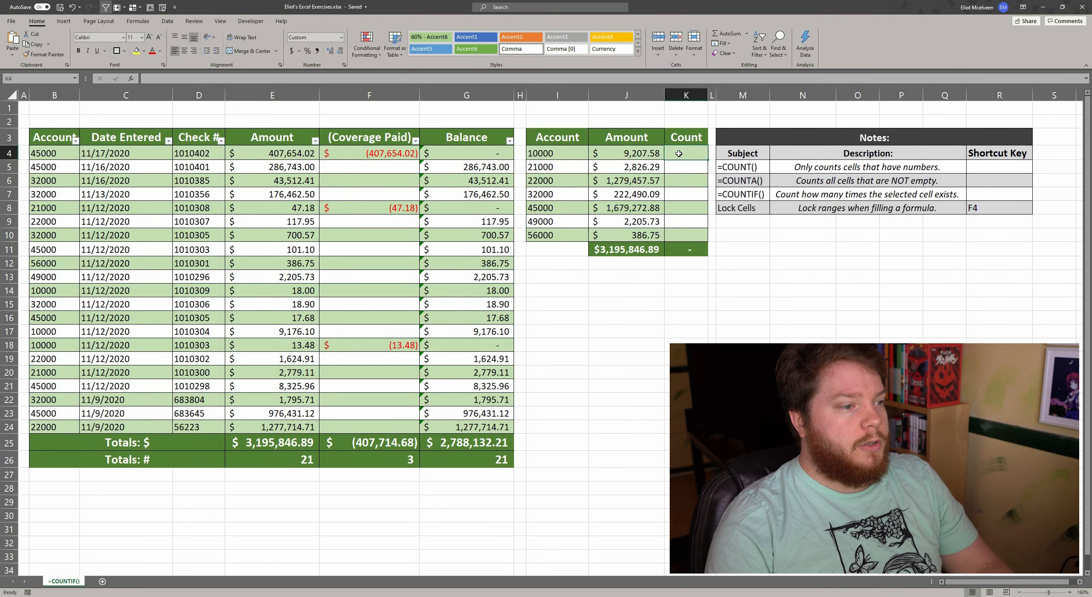
type("=")
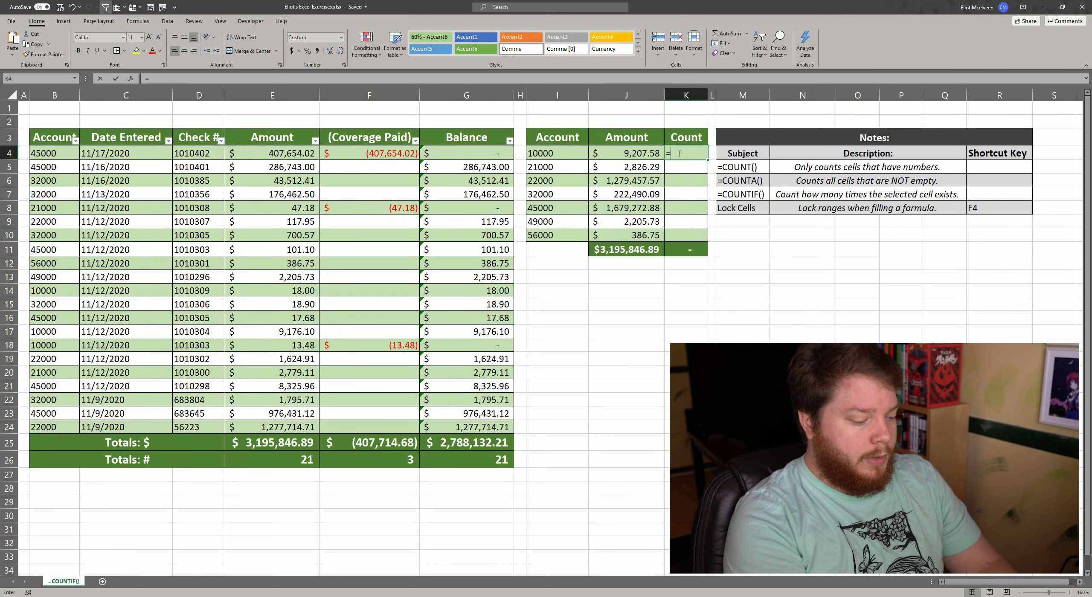
type("count")
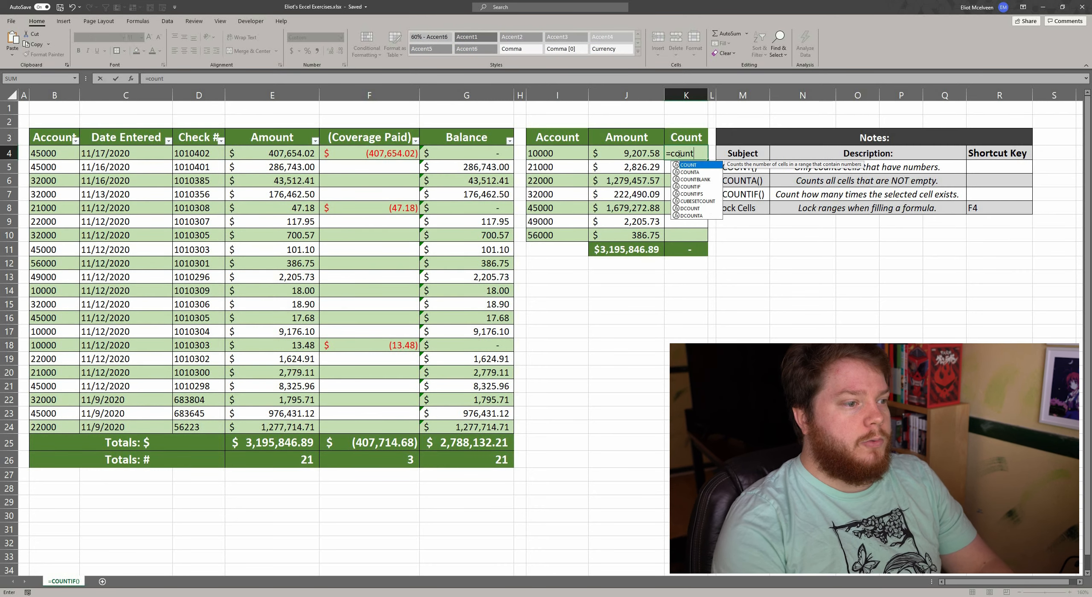
key("Down")
key("Down")
key("Down")
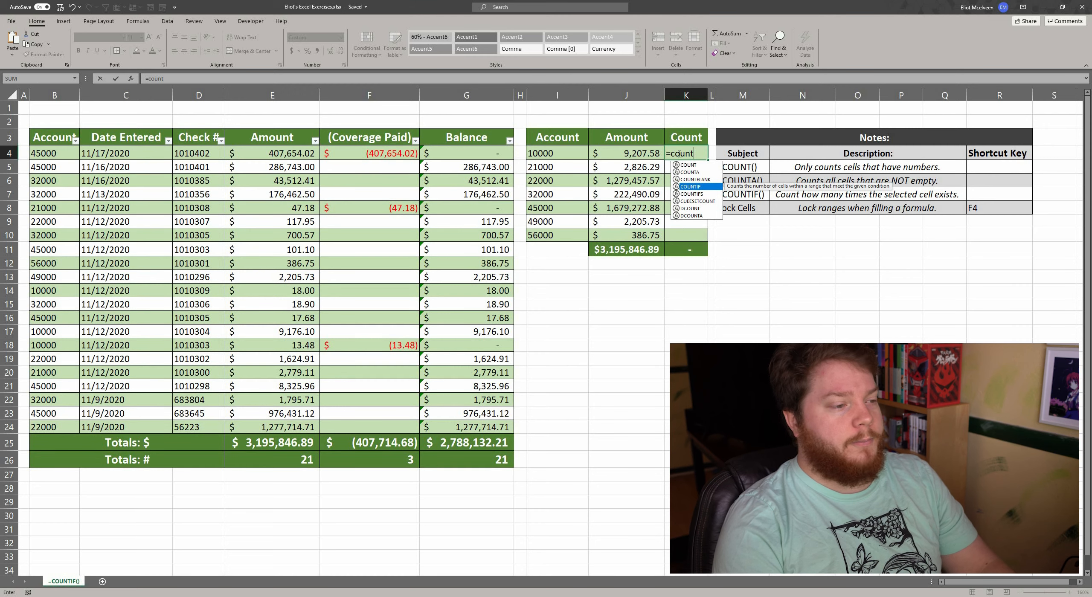
key("Tab")
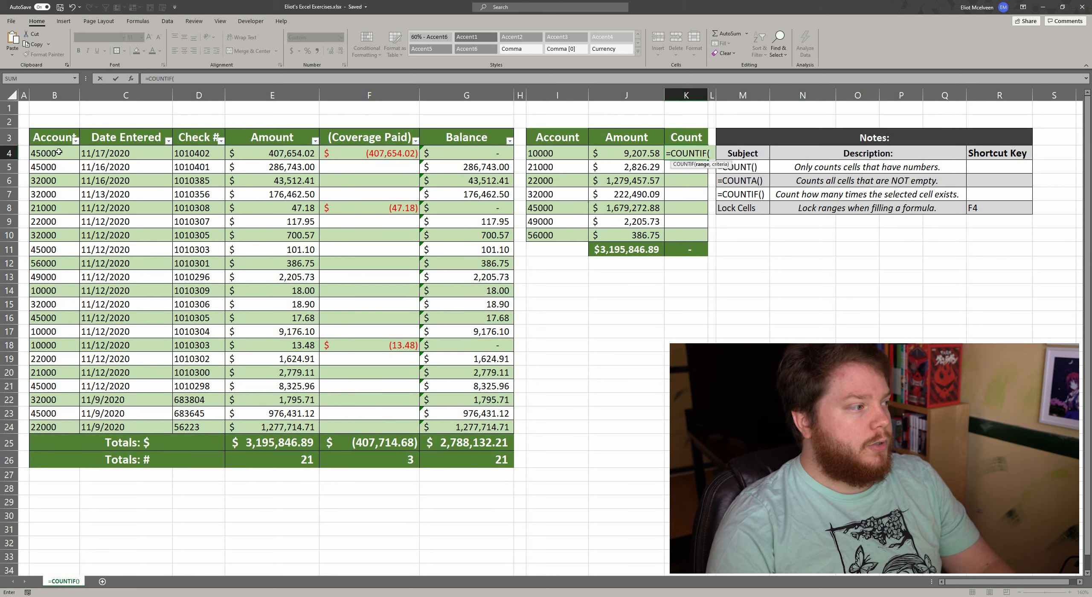
Step: Complete the COUNTIF in K4 with locked range $B$4:$B$24 and criterion I4, and fill it down through K10
left_click_drag(58, 153, 62, 423)
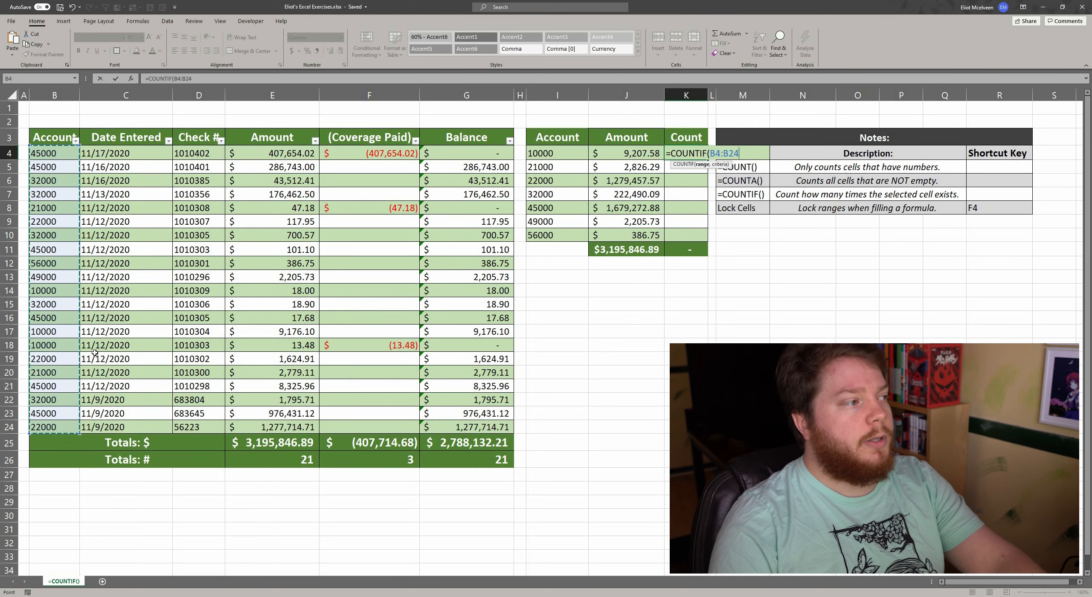
key("F4")
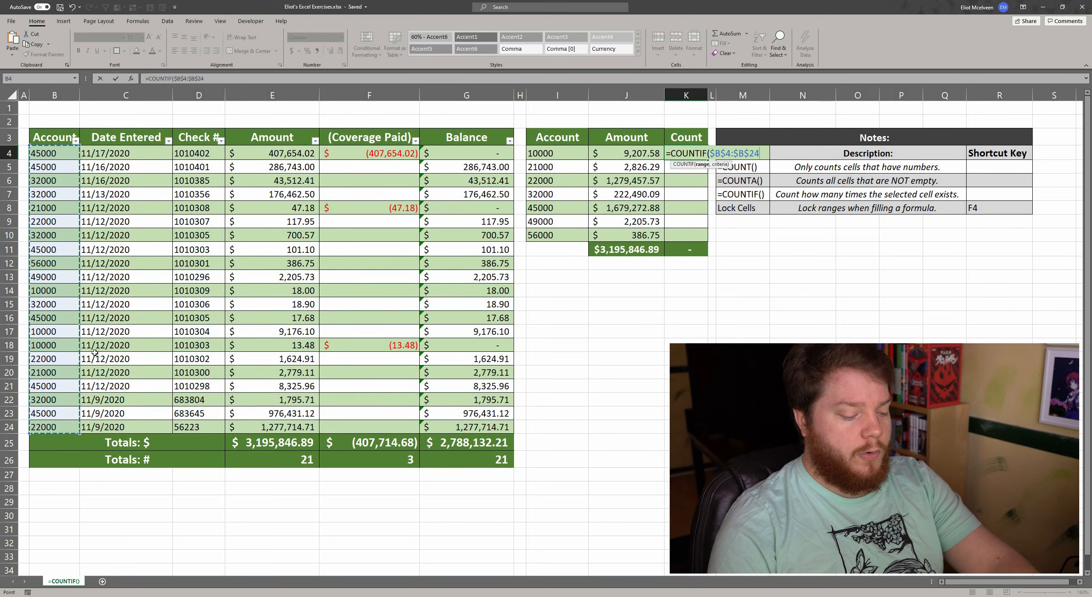
type(",")
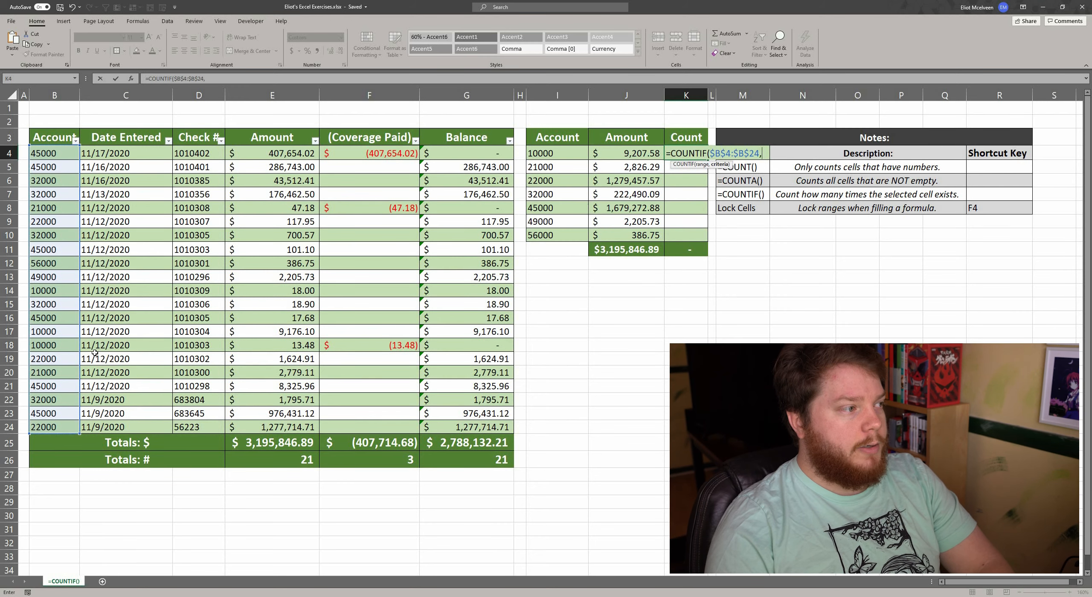
left_click(558, 152)
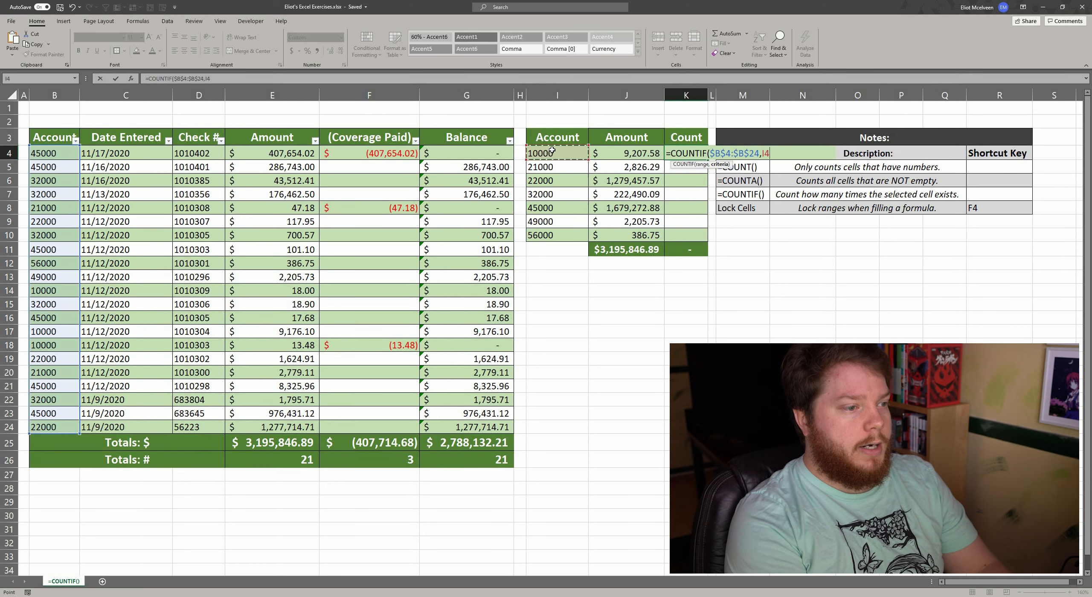
type(")")
key("Return")
left_click(687, 154)
left_click_drag(707, 160, 692, 244)
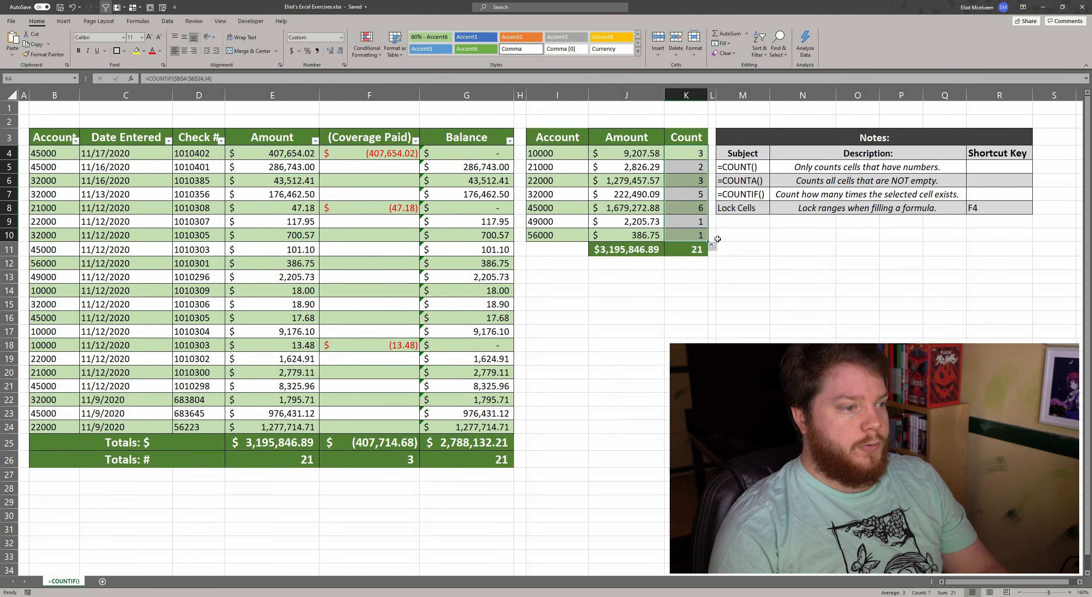
Step: Check the Count column's total formula in K11 against the entry count in E26 and the Amount and Account columns it covers
left_click(695, 249)
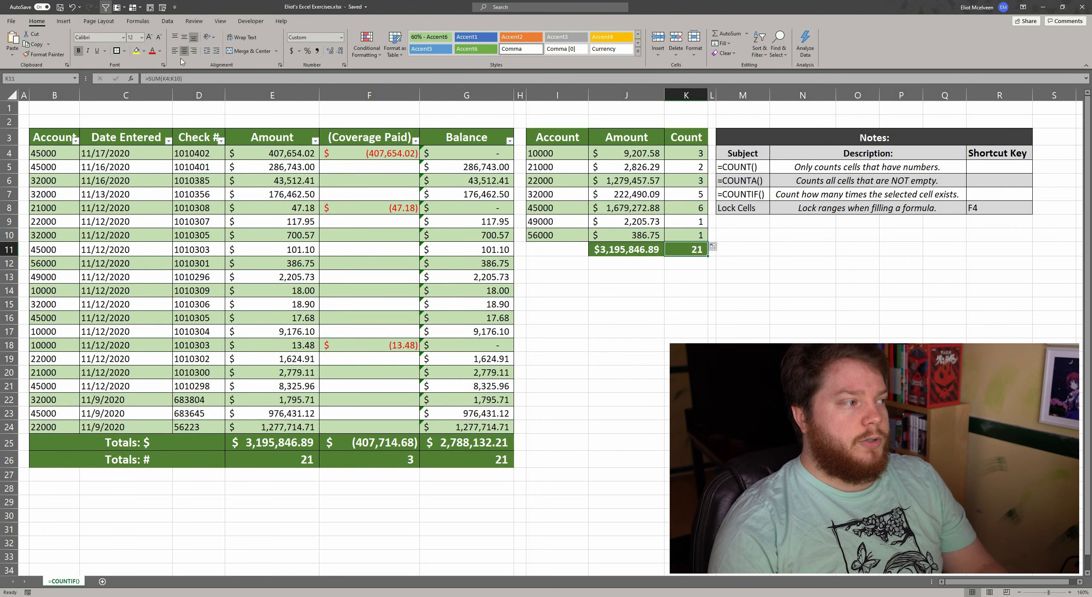
left_click_drag(189, 84, 145, 79)
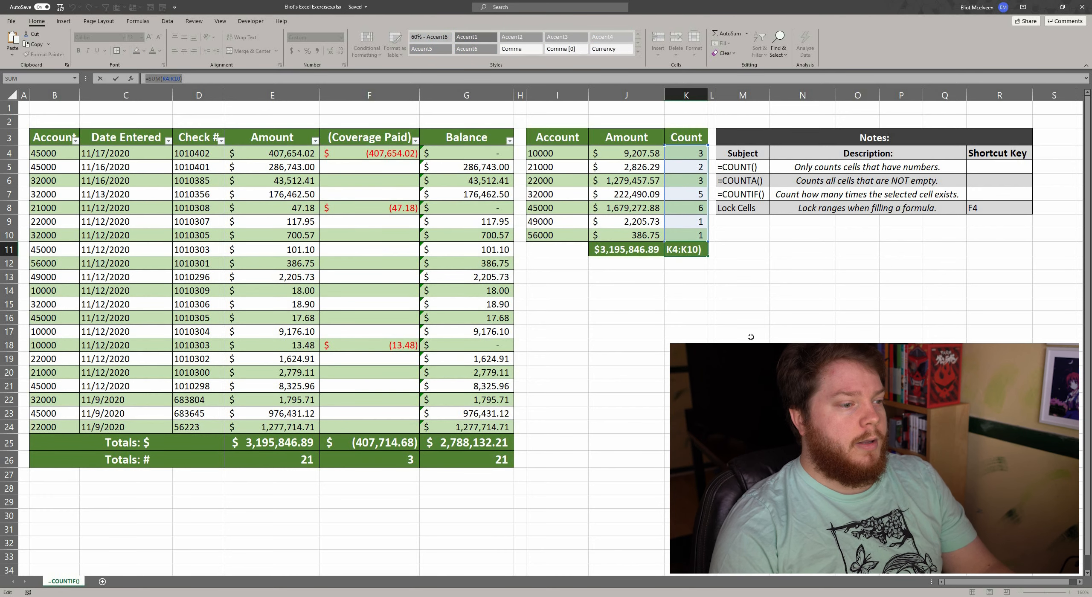
key("Escape")
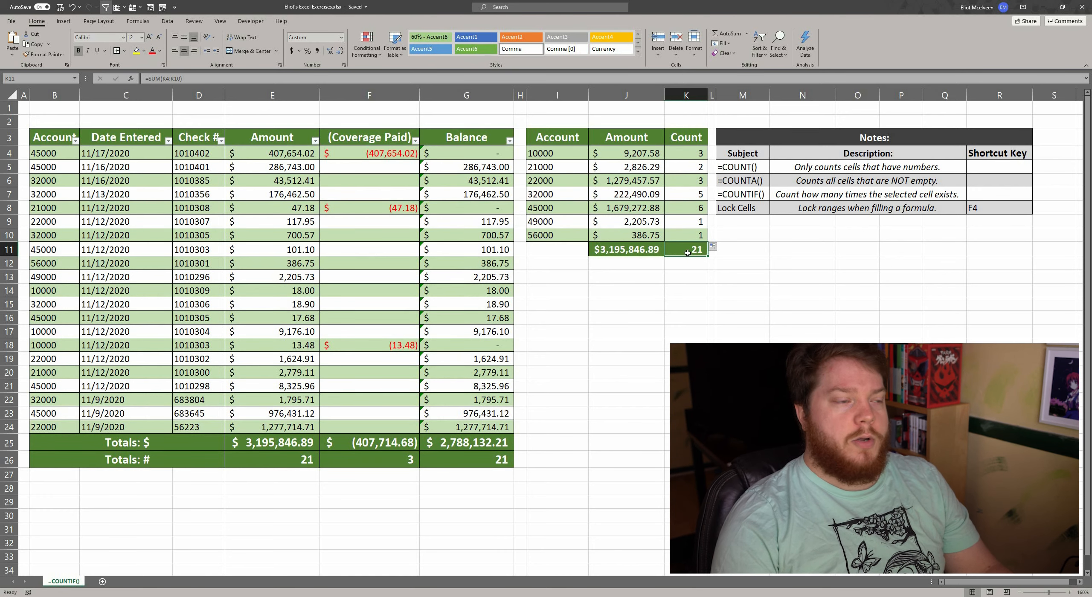
left_click(304, 462)
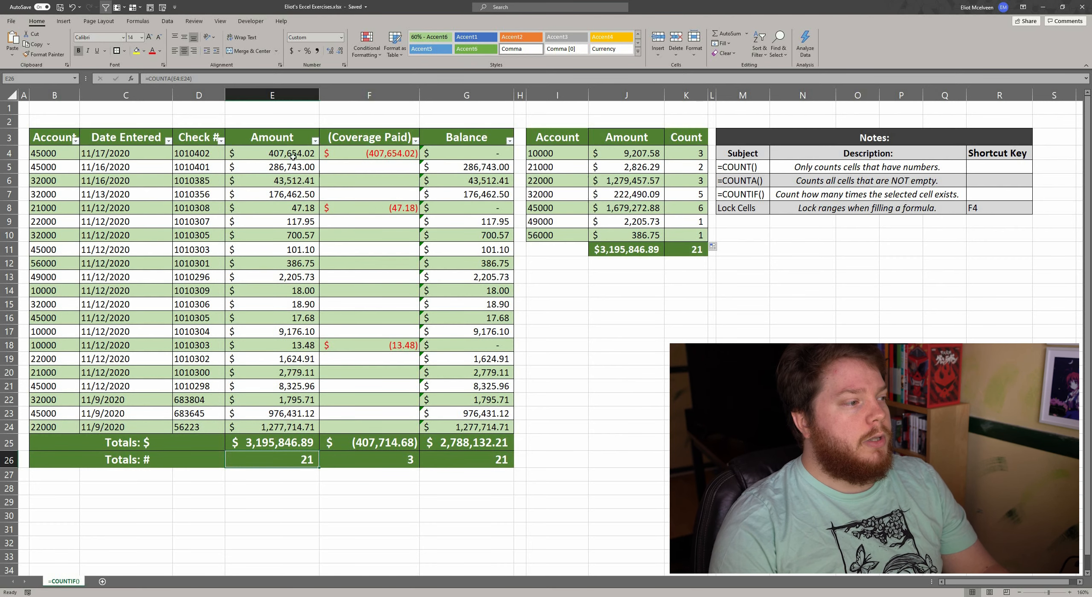
left_click_drag(297, 154, 300, 424)
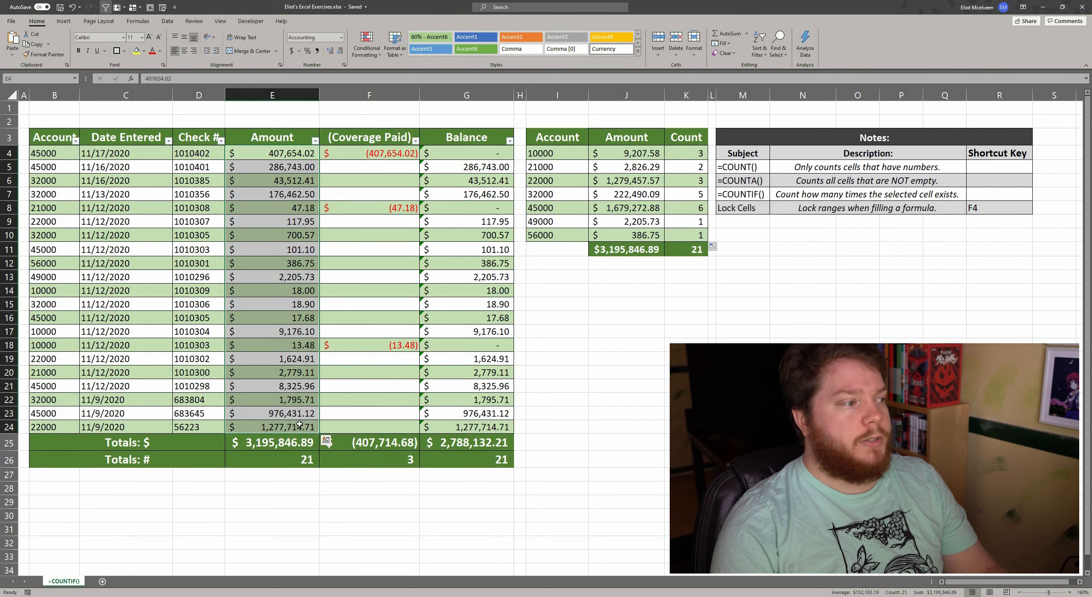
left_click_drag(43, 426, 61, 156)
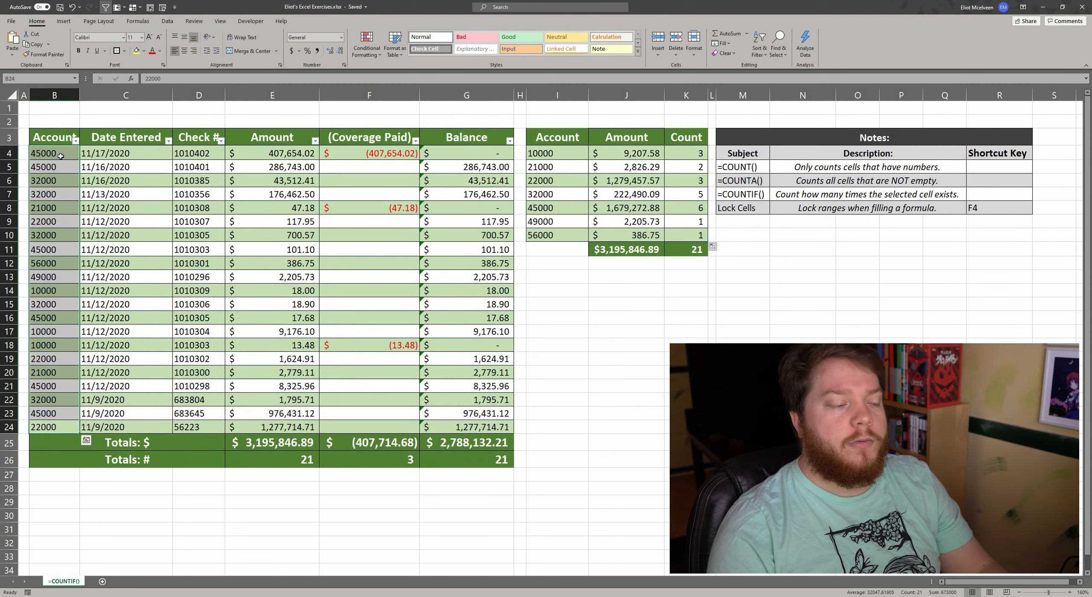
left_click(296, 465)
left_click(693, 248)
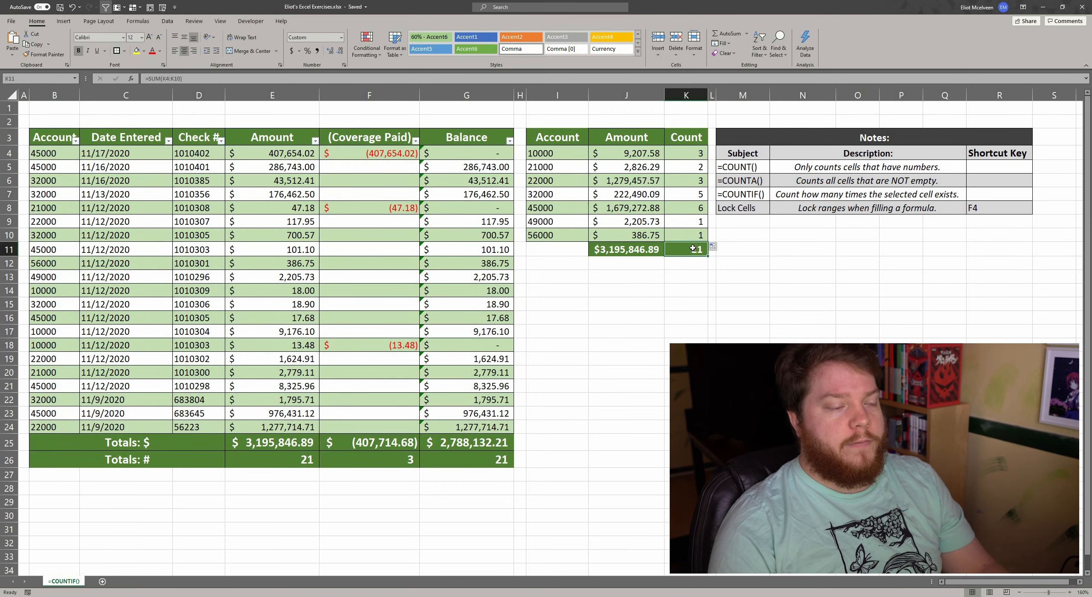
left_click(593, 304)
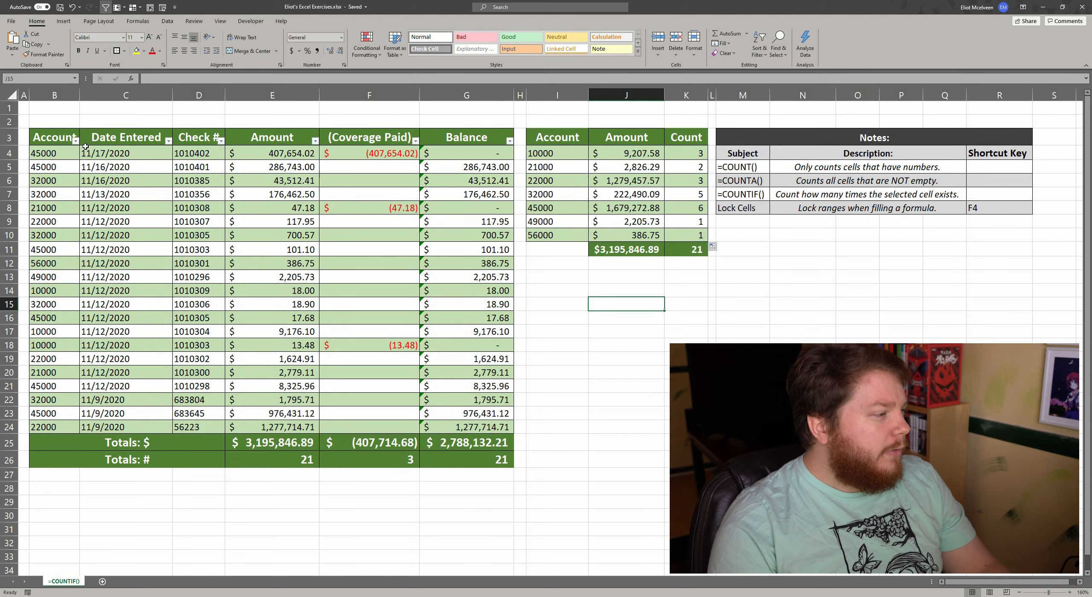
Step: Filter the main table's Account column to only the account code listed in I8 and select the filtered account cells to check their count
left_click(60, 166)
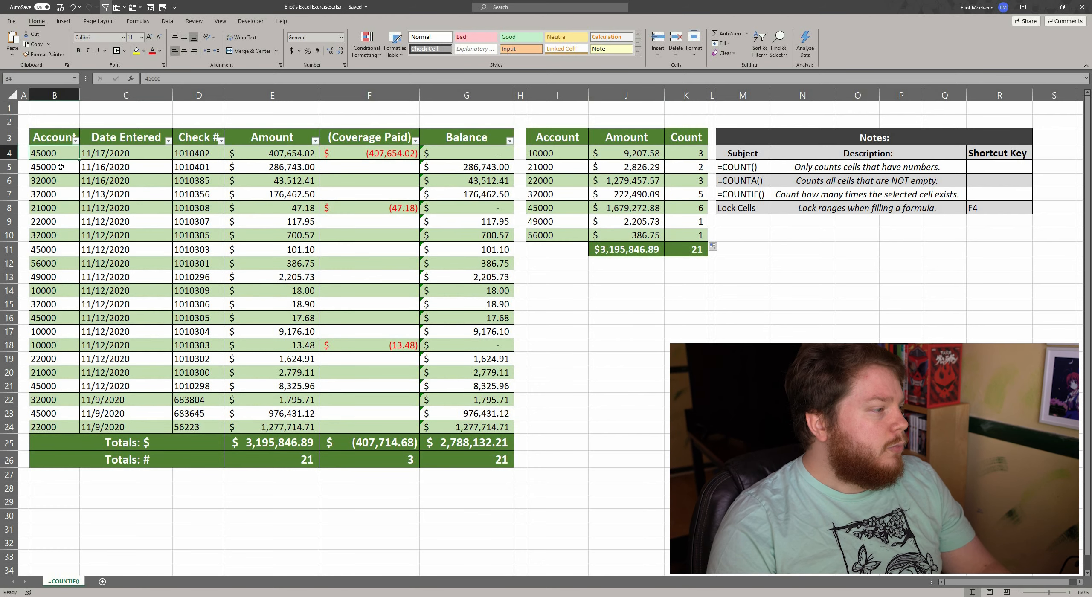
left_click(53, 248)
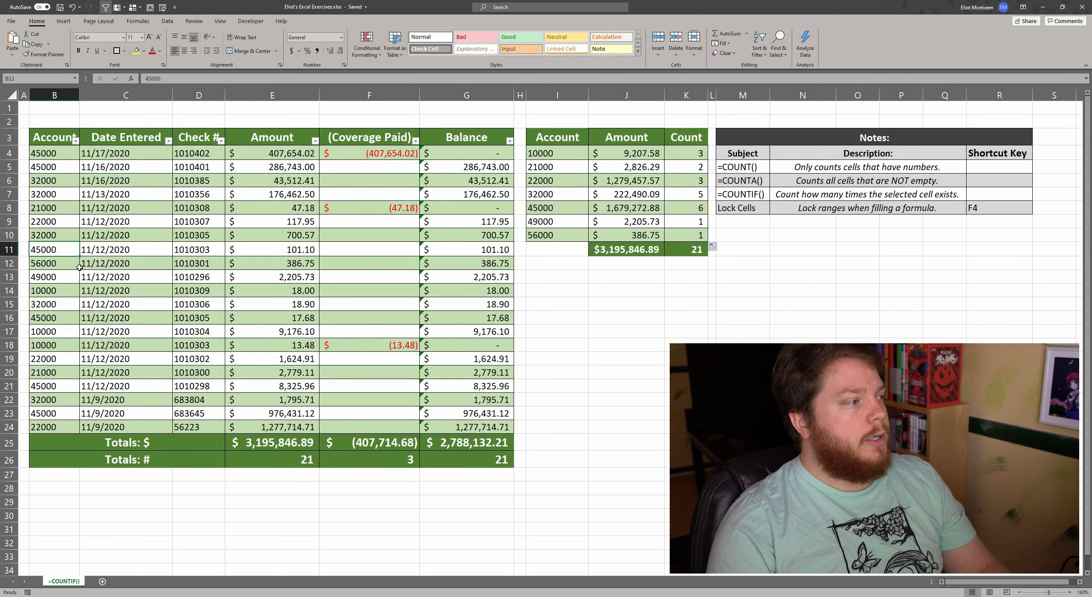
left_click(76, 141)
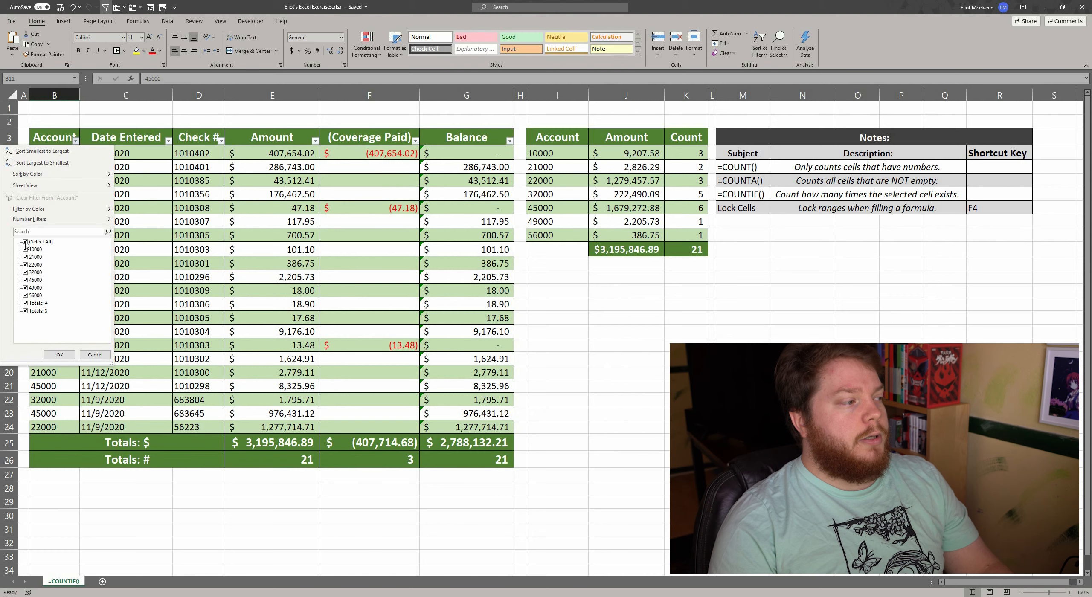
left_click(25, 242)
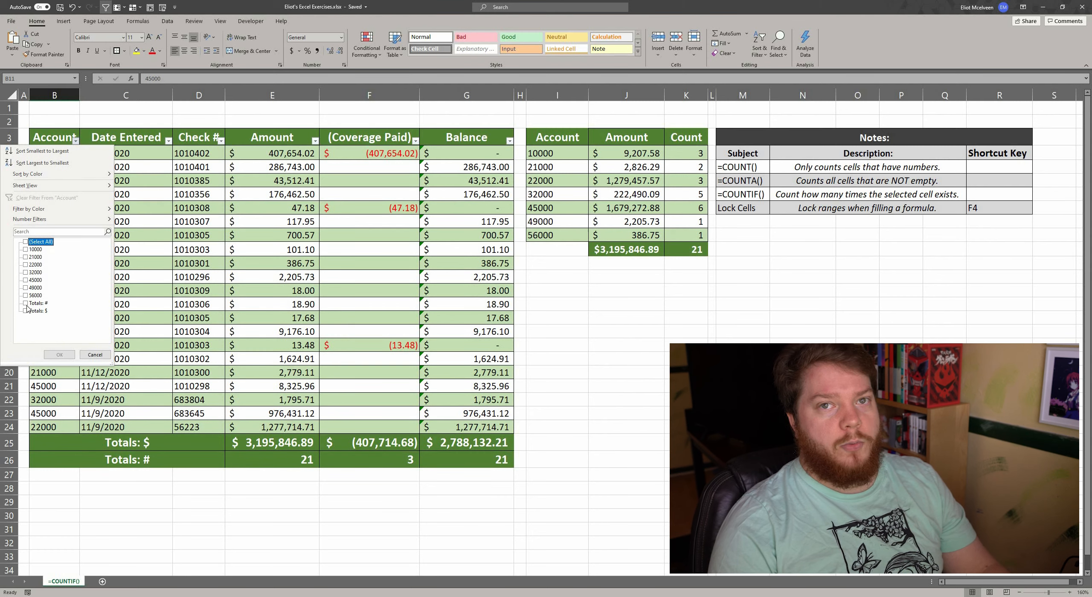
left_click(25, 241)
left_click(35, 232)
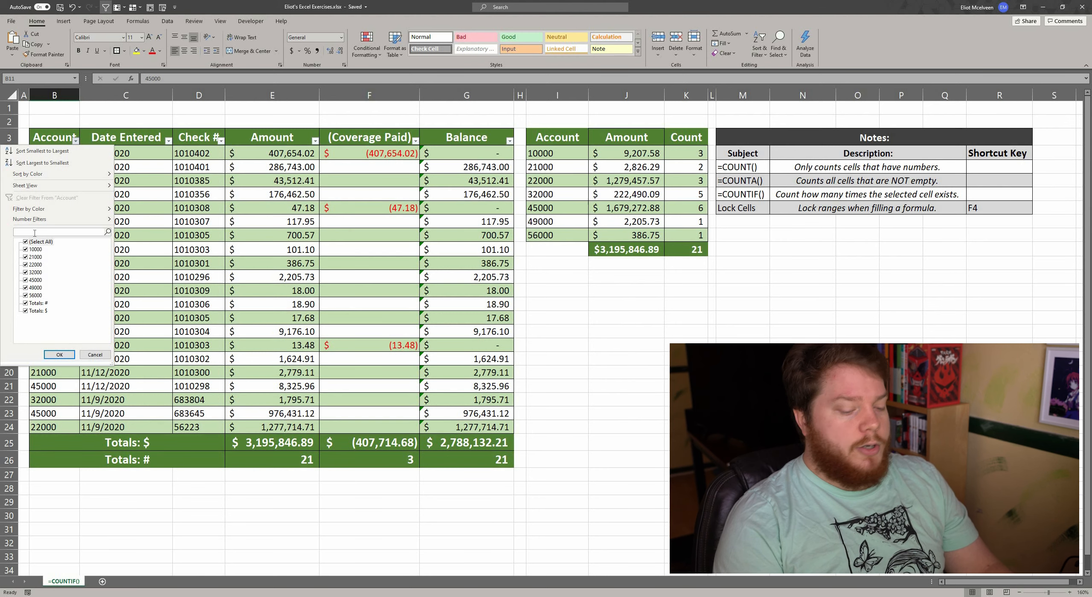
type("45000")
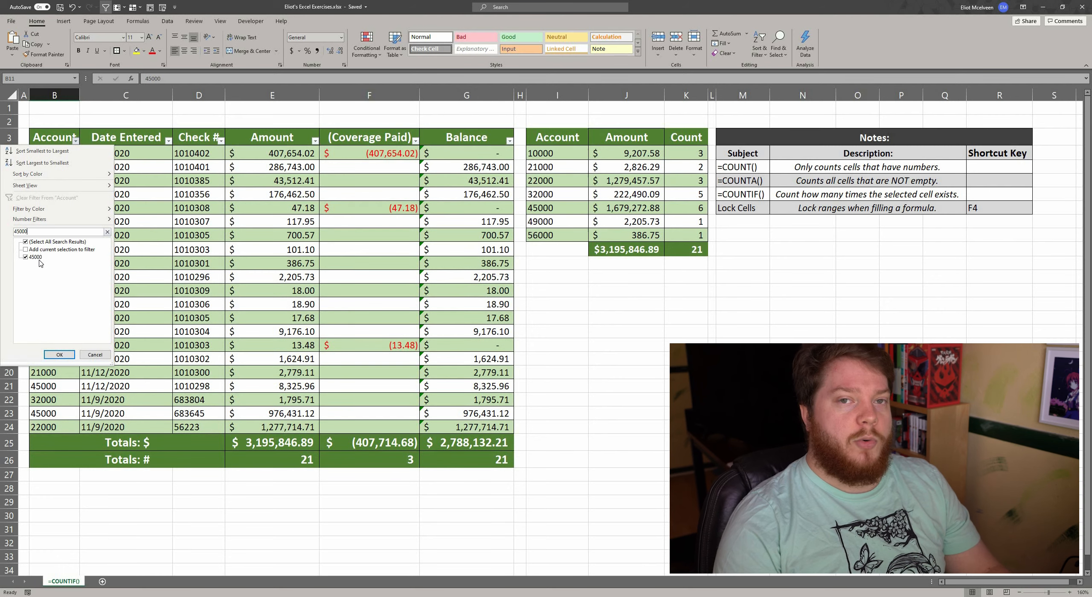
left_click(60, 354)
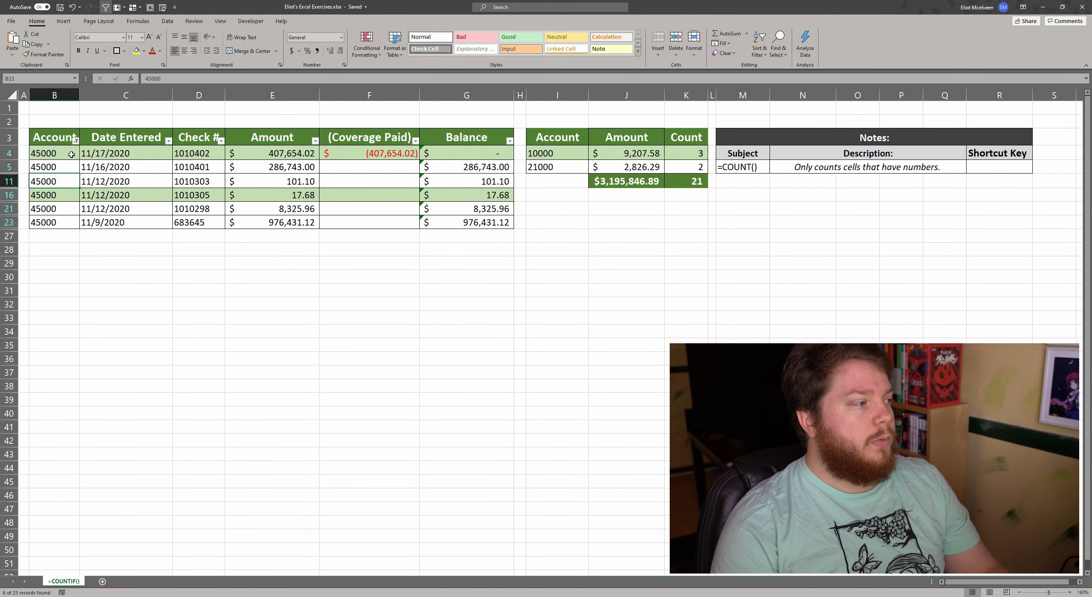
left_click_drag(72, 156, 70, 219)
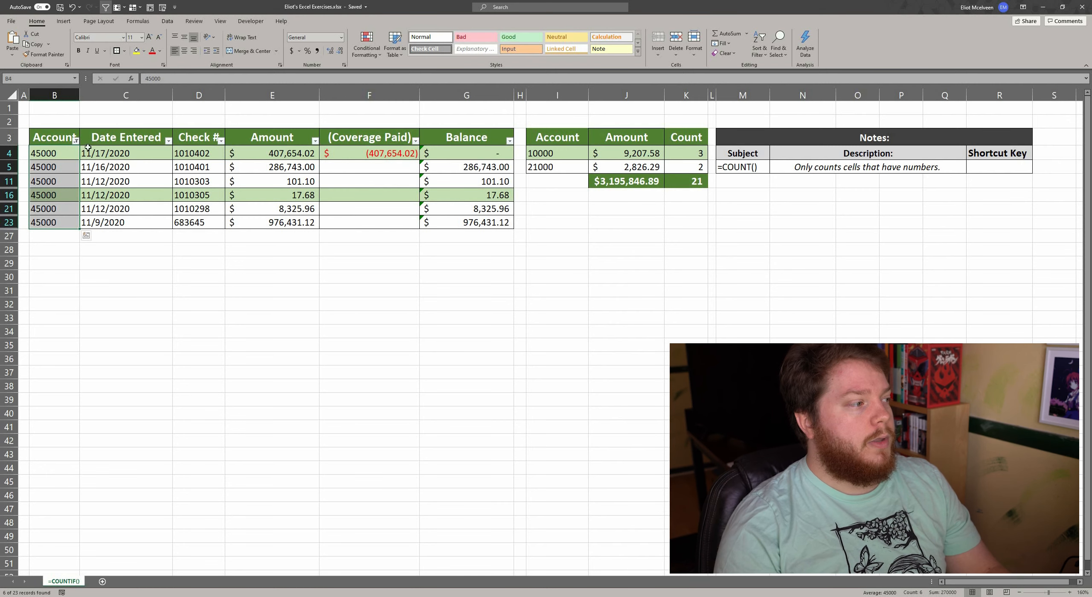
Step: Restore all accounts in the main table's Account filter and compare the account in I8 with its count in K8
left_click(76, 141)
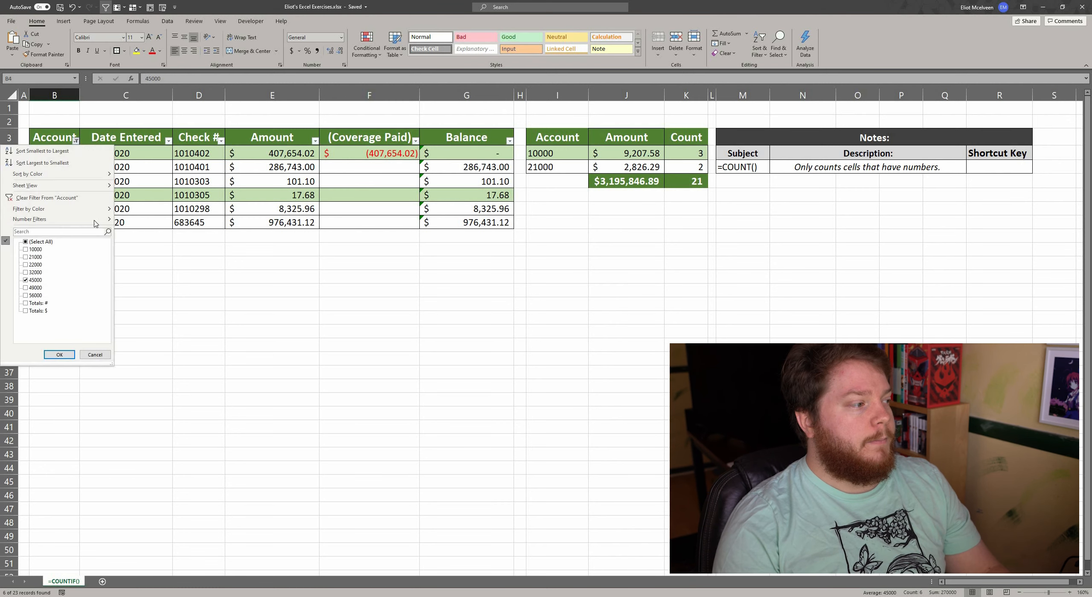
left_click(60, 354)
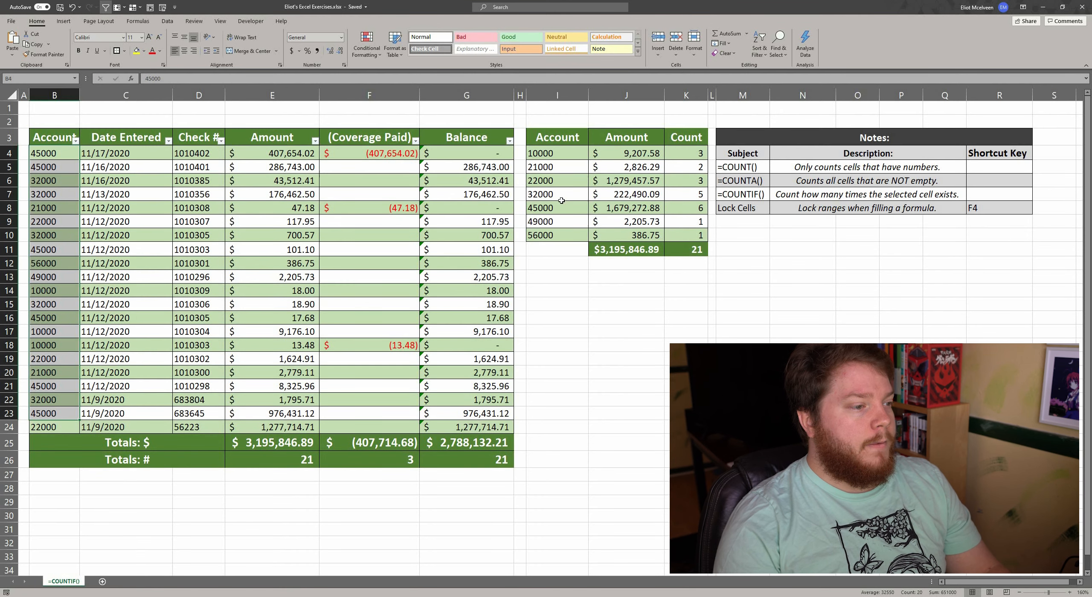
left_click(584, 205)
left_click(679, 209)
left_click(565, 204)
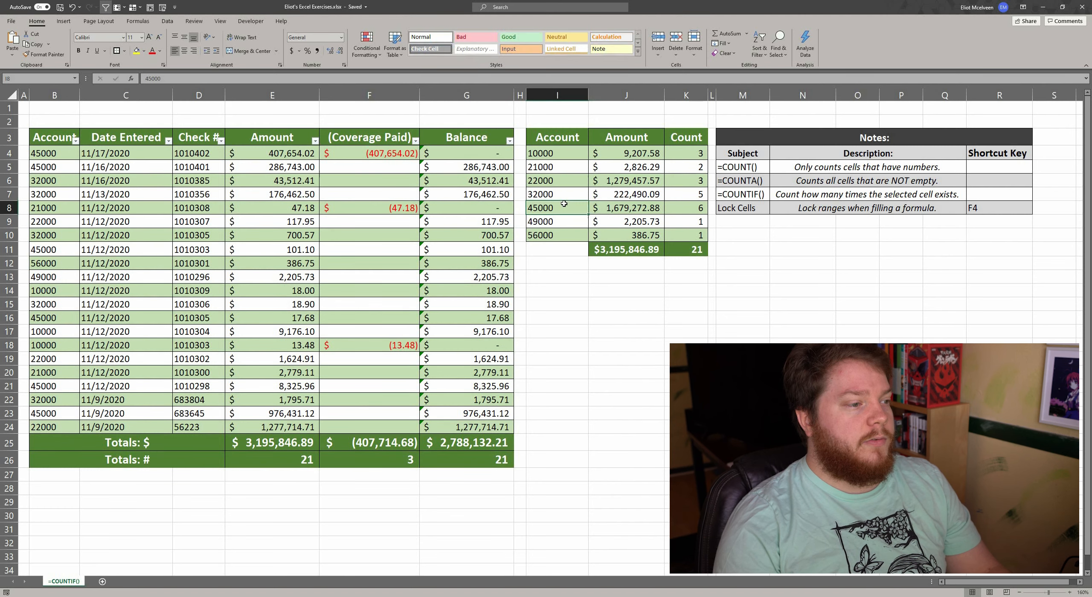